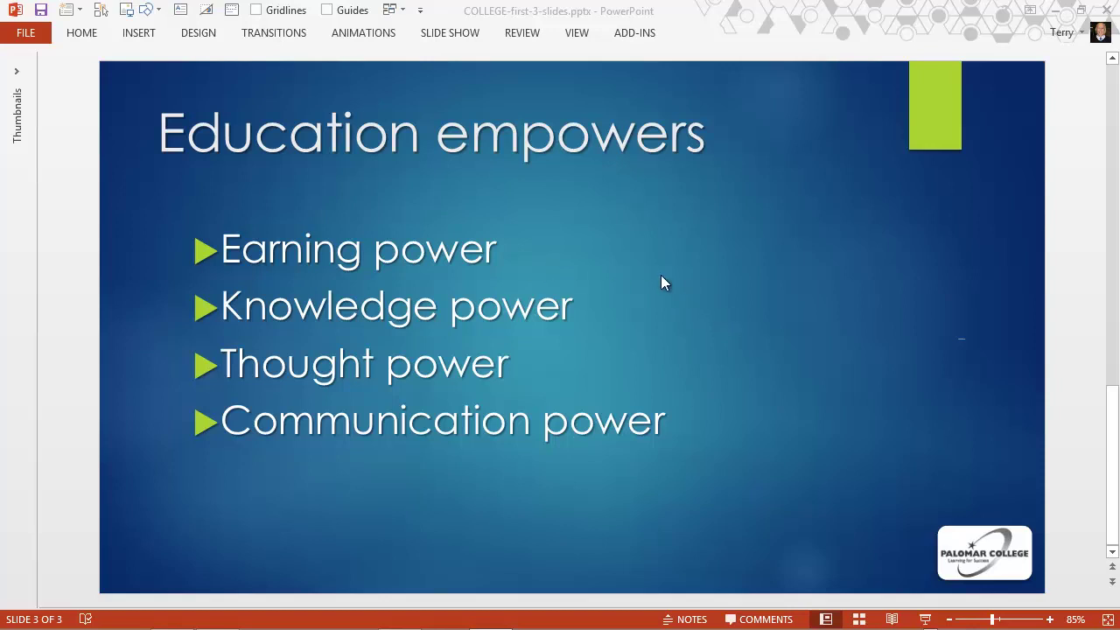
# Click into the four-bullet text box on the 'Education empowers' slide
pyautogui.click(382, 246)
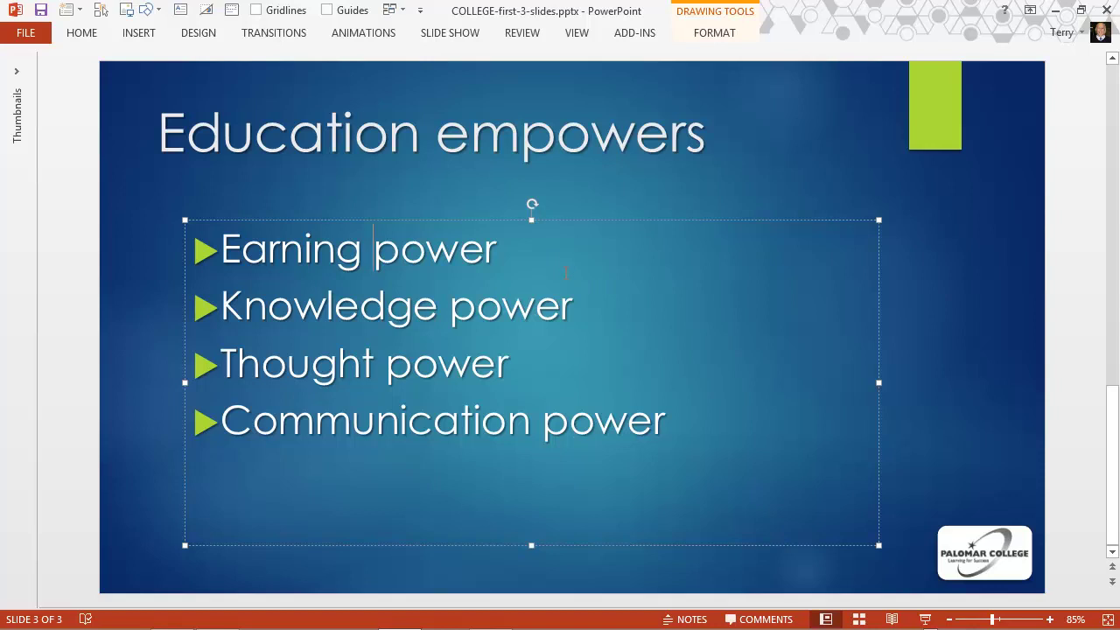
# Select the bulleted text box by its border and bring up its formatting options
pyautogui.click(447, 220)
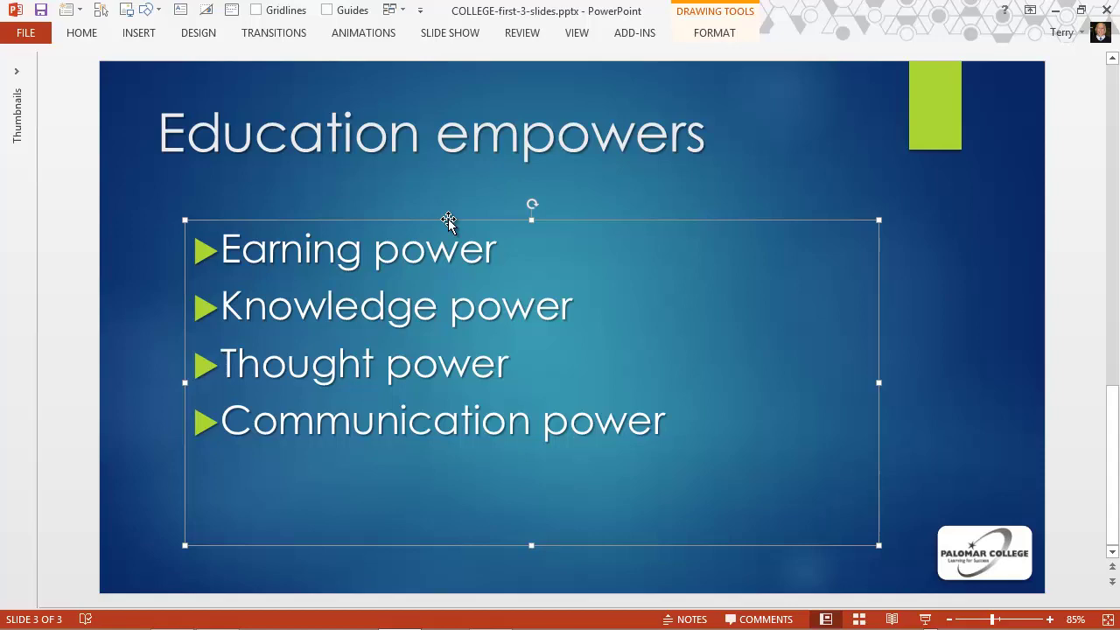
pyautogui.rightClick(448, 221)
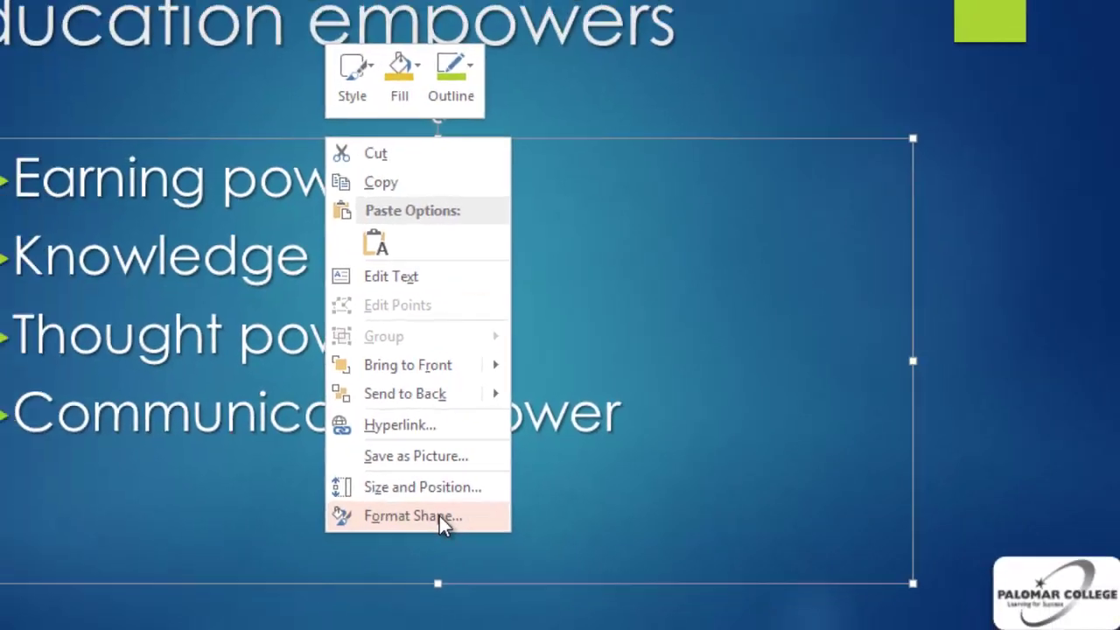
pyautogui.press('Escape')
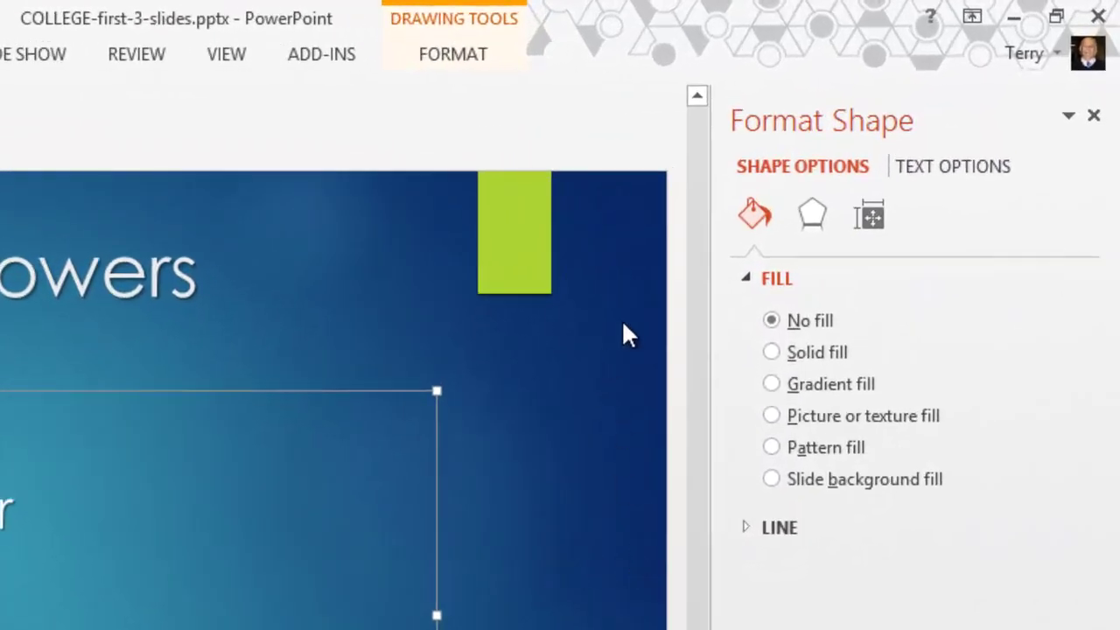
# Preview orange on the bullet text, then set it back to white
pyautogui.click(972, 166)
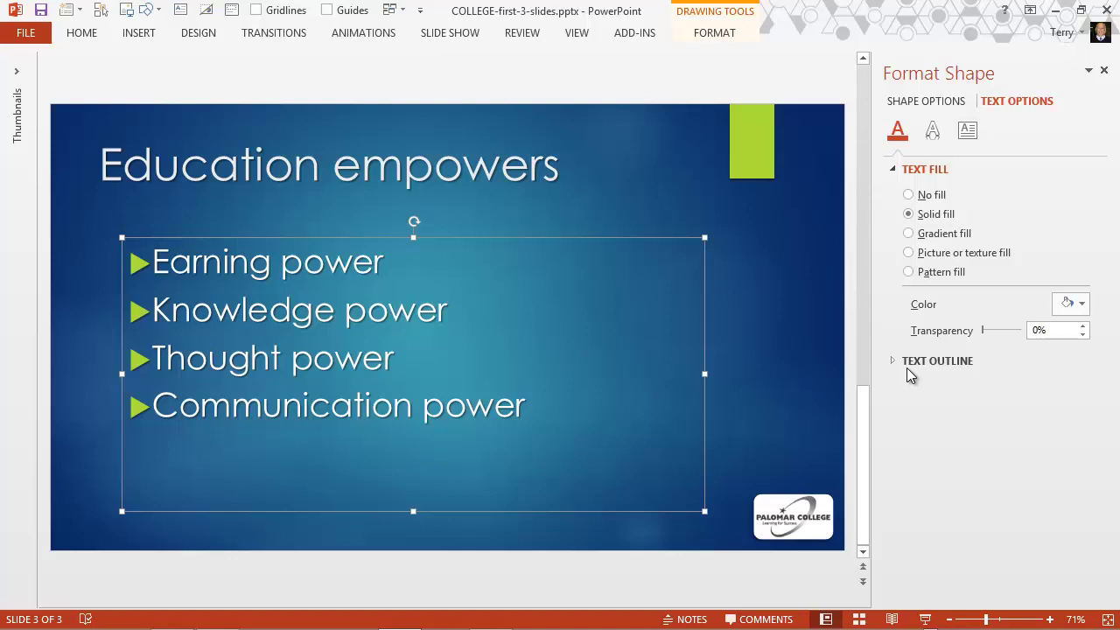
pyautogui.click(1081, 303)
pyautogui.click(1063, 343)
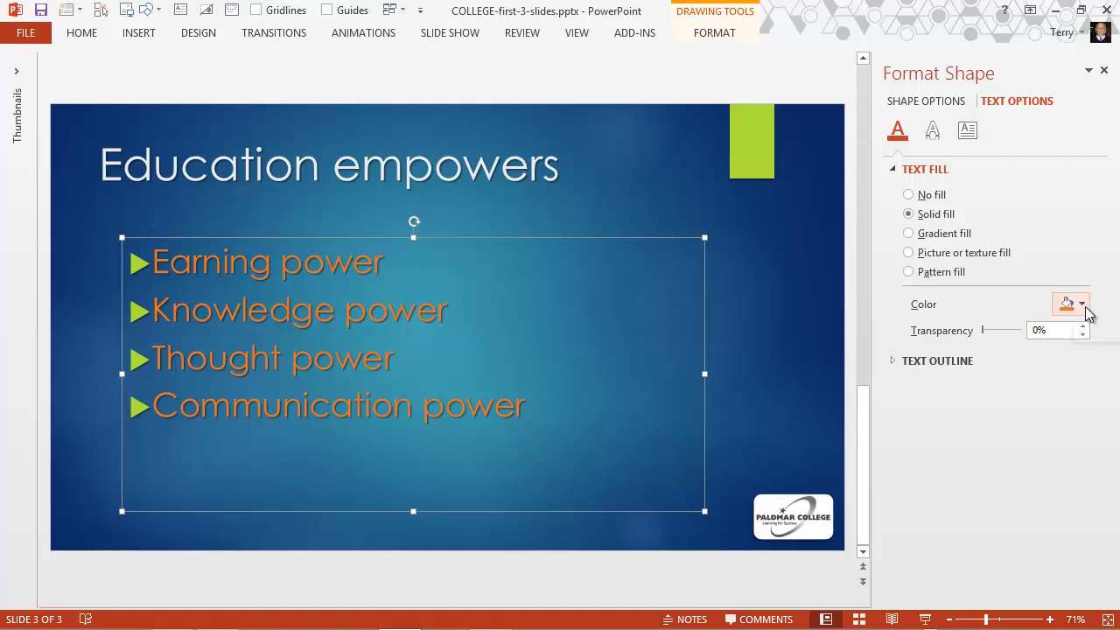
pyautogui.click(1082, 306)
pyautogui.click(990, 345)
pyautogui.click(933, 132)
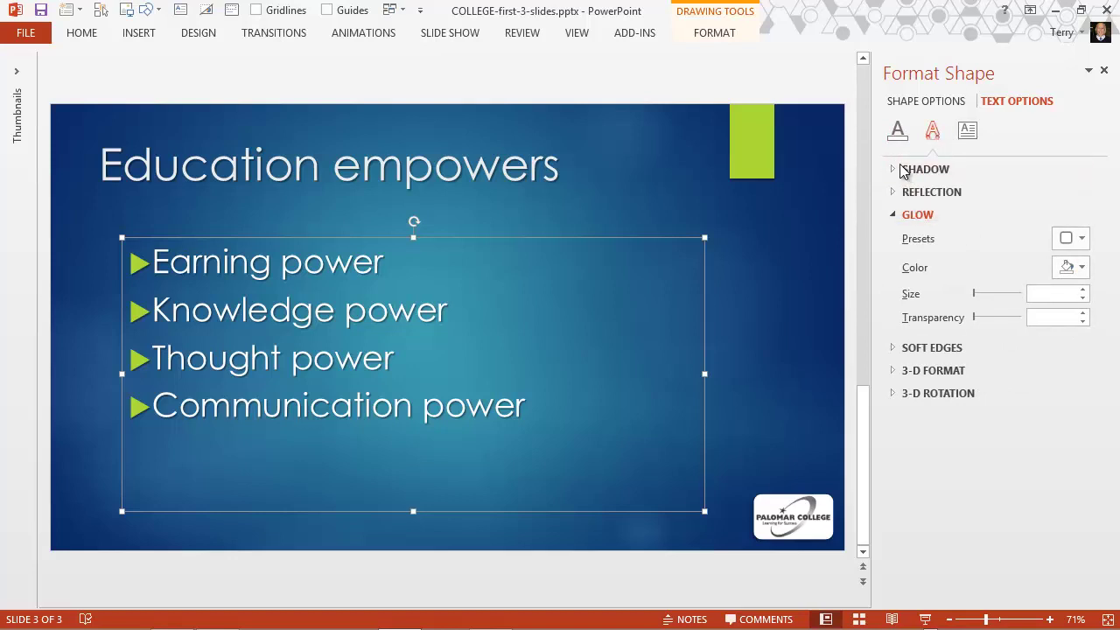
# Give the bullets a 34 pt orange glow, then undo it
pyautogui.click(1081, 267)
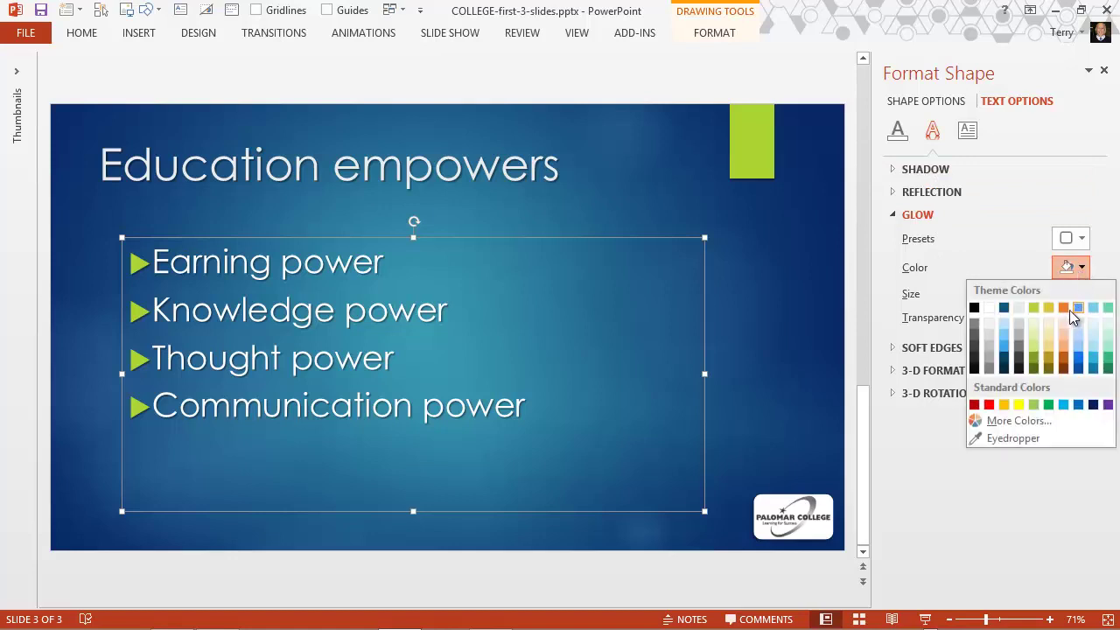
pyautogui.click(1067, 306)
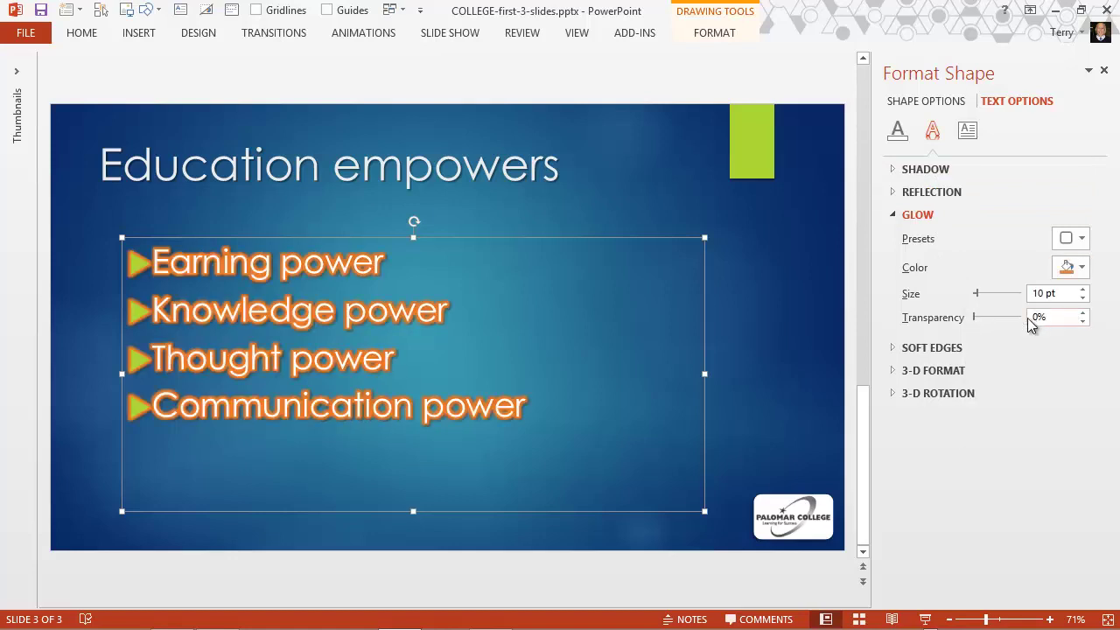
pyautogui.click(984, 294)
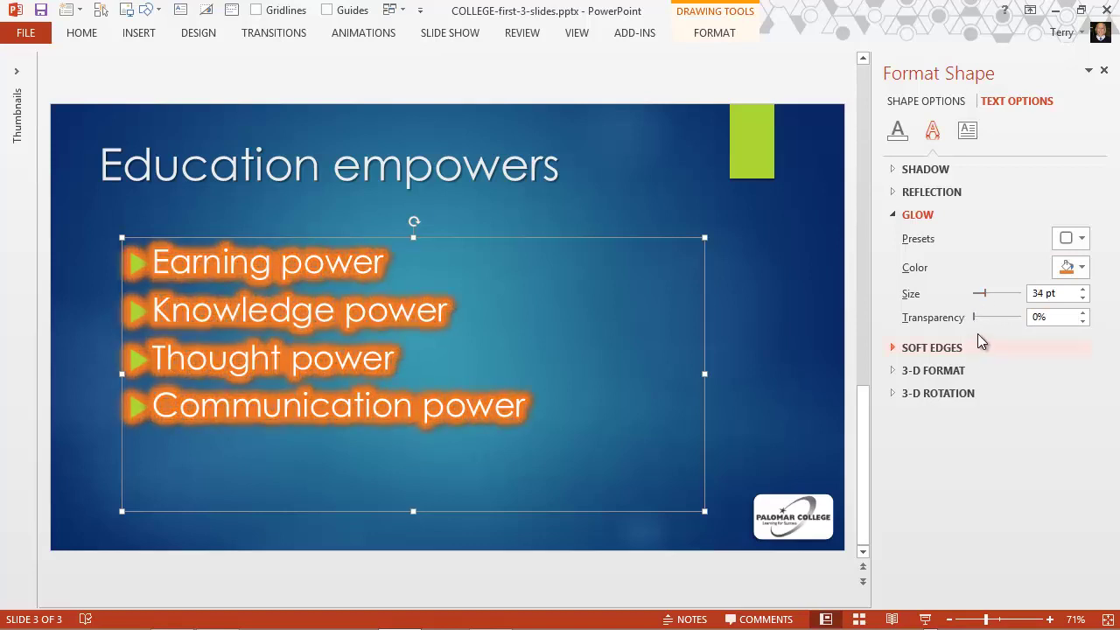
pyautogui.hotkey('ctrl', 'z')
pyautogui.hotkey('ctrl', 'z')
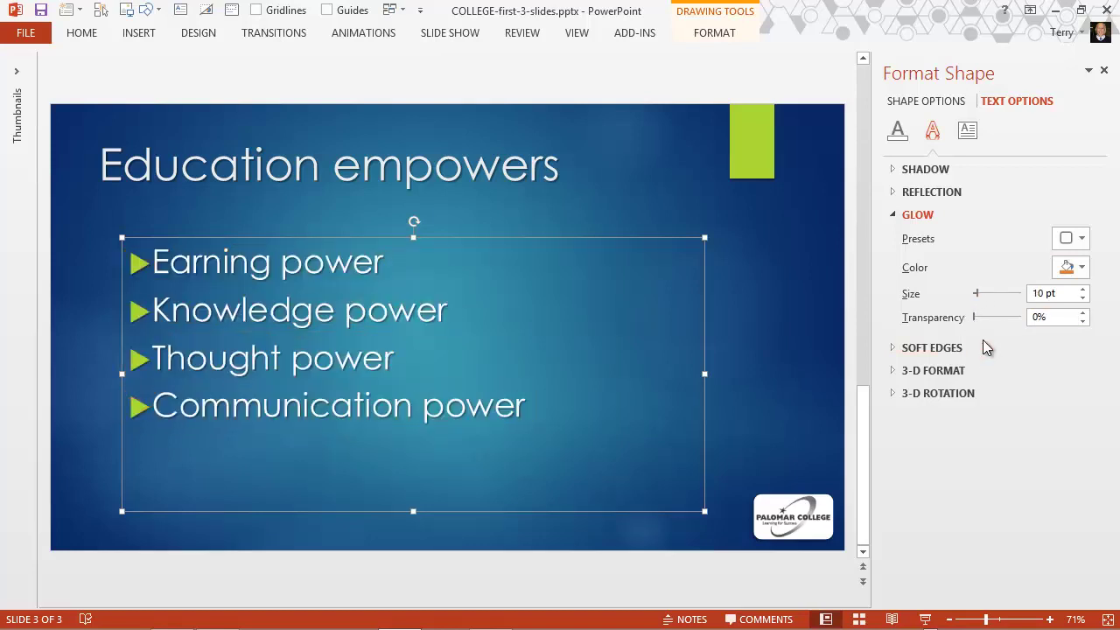
pyautogui.click(966, 132)
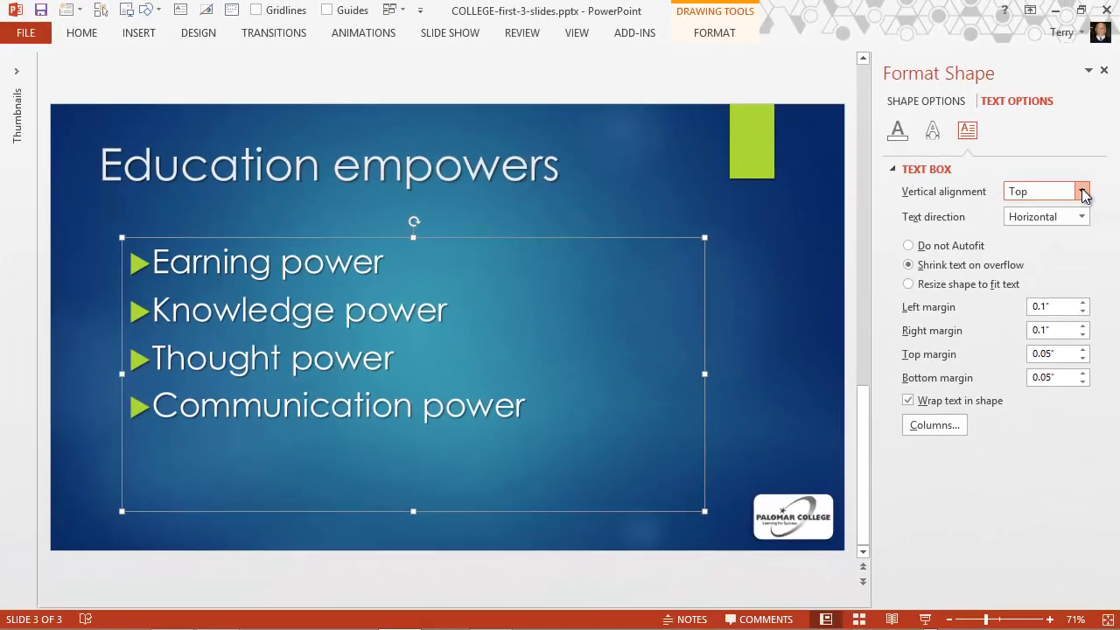
pyautogui.click(1082, 191)
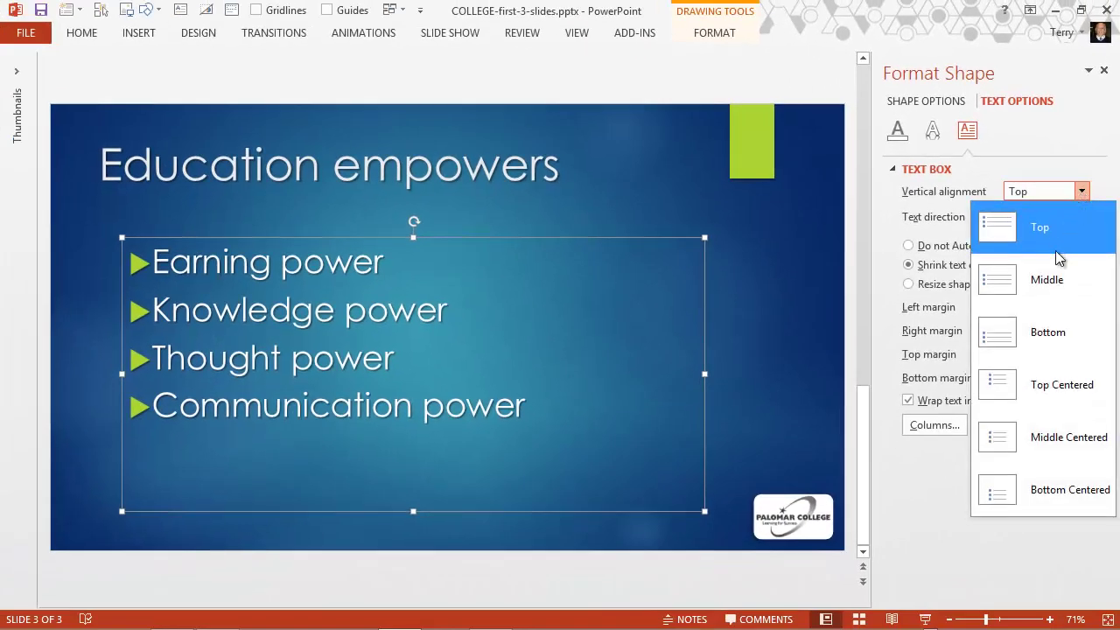
pyautogui.click(1046, 282)
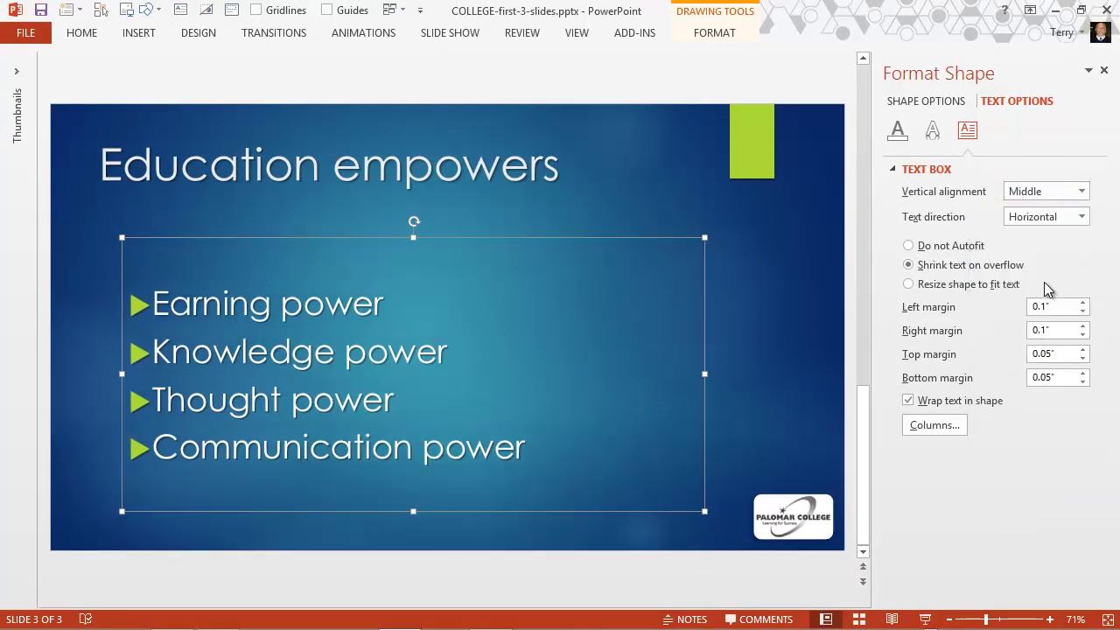
pyautogui.click(1083, 192)
pyautogui.click(1050, 327)
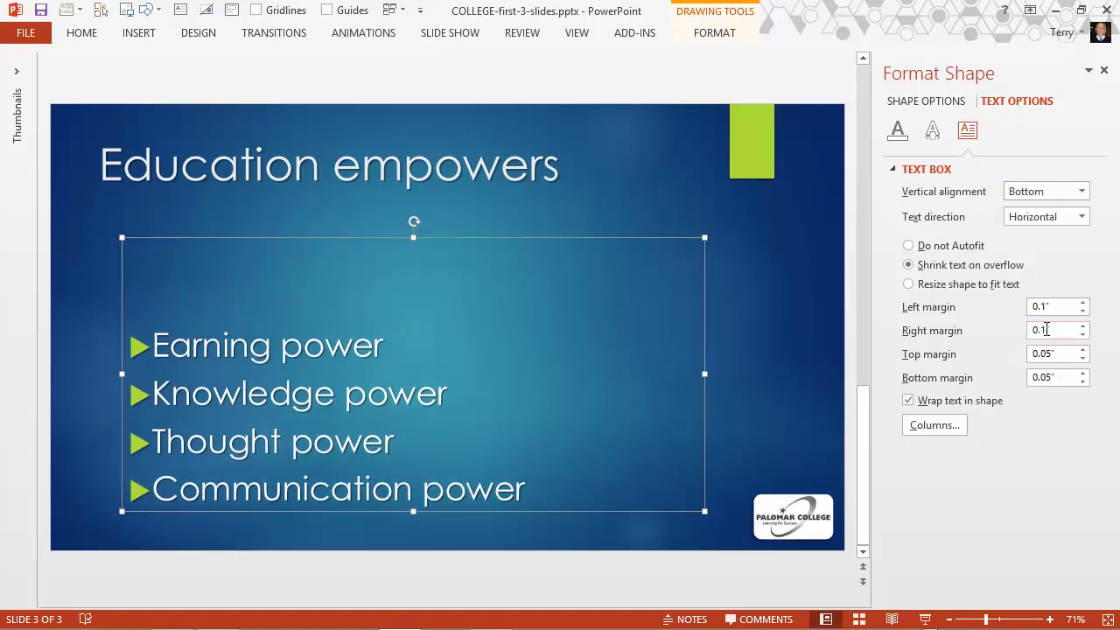
pyautogui.click(1082, 191)
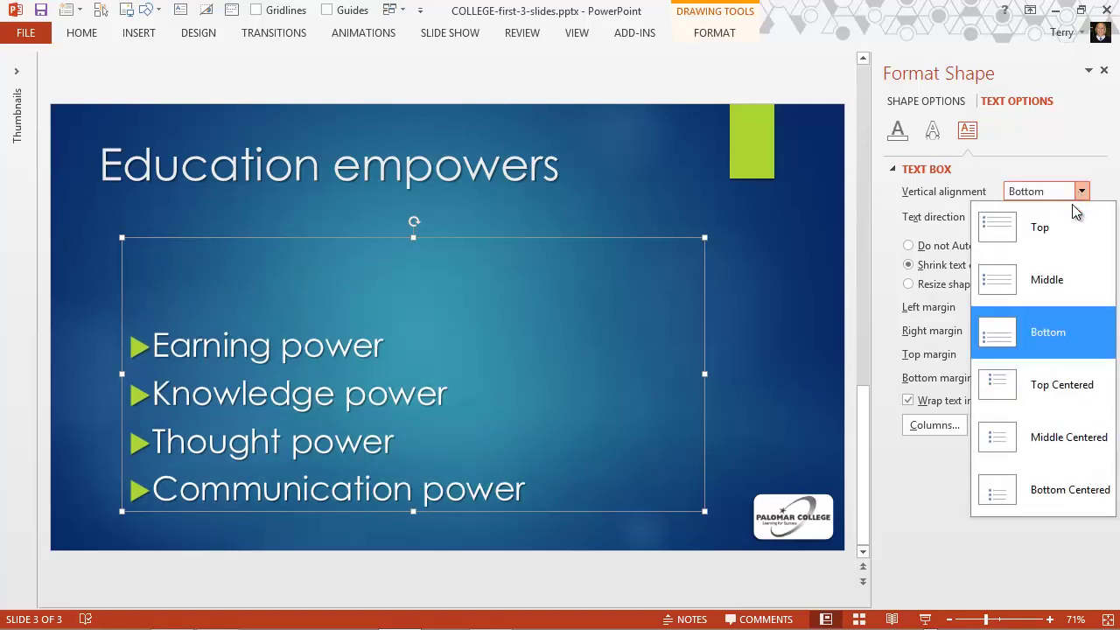
pyautogui.click(1062, 382)
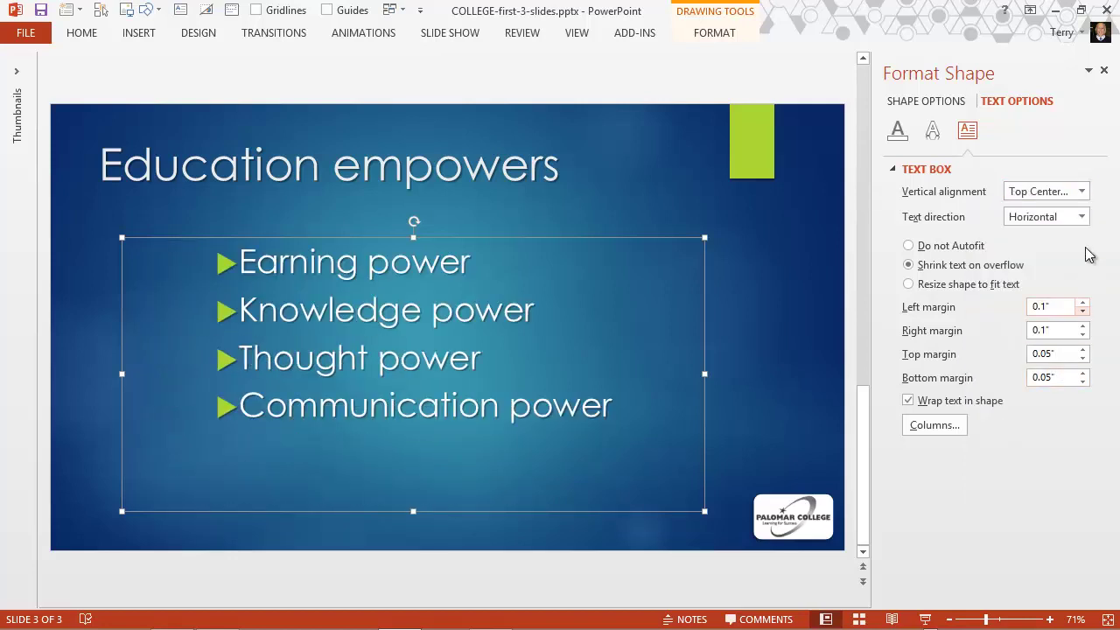
pyautogui.click(1085, 193)
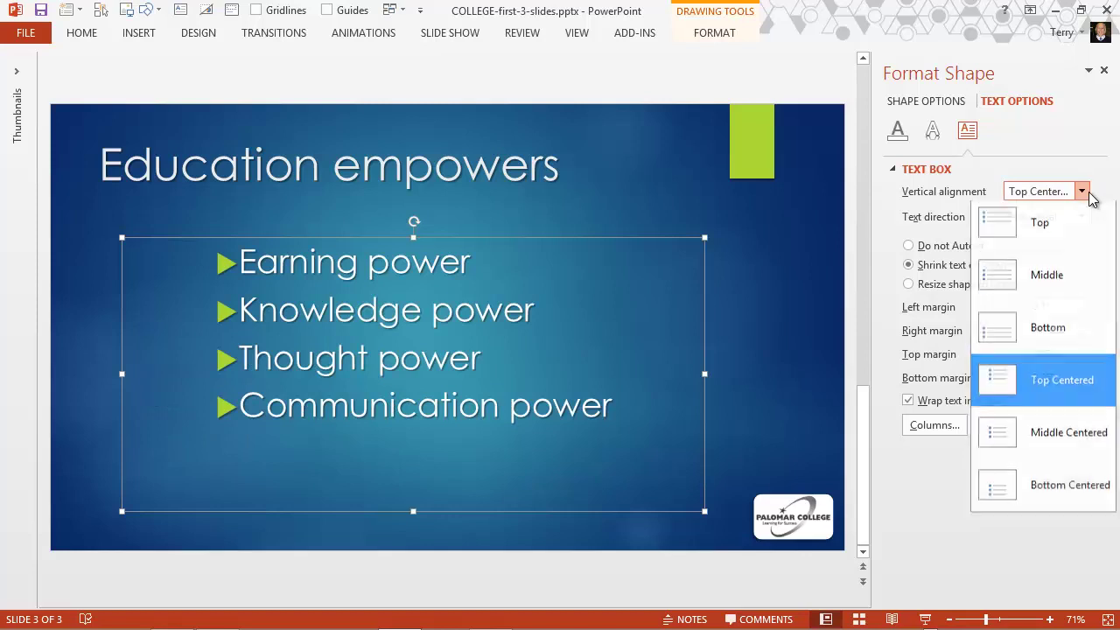
pyautogui.click(1045, 230)
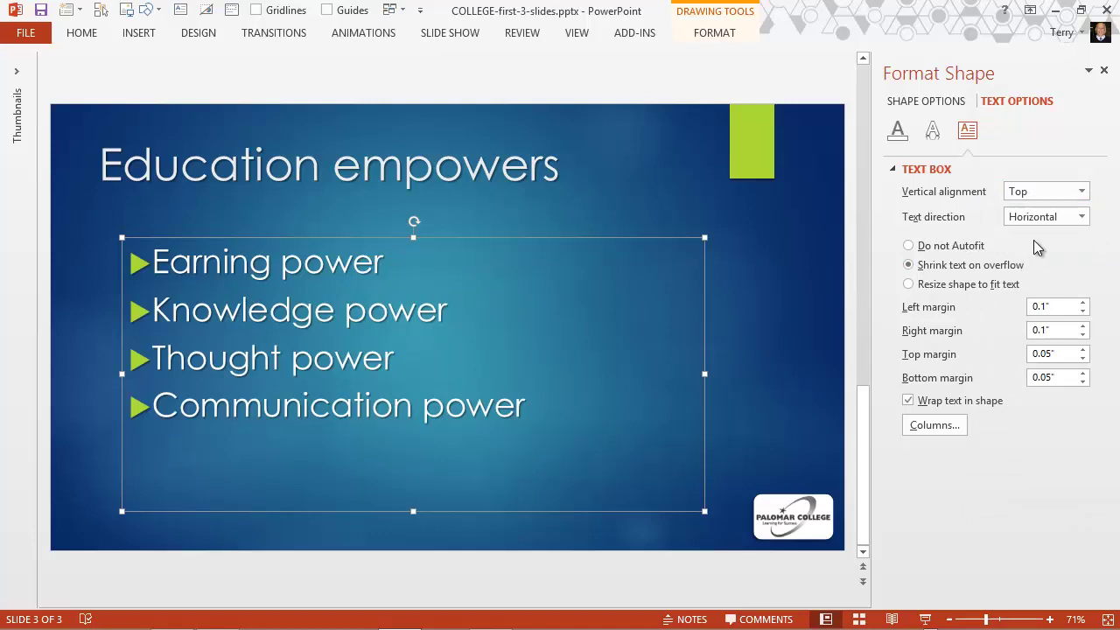
# Preview the bullet text rotated 90° and 270°, then restore it to horizontal
pyautogui.click(1083, 219)
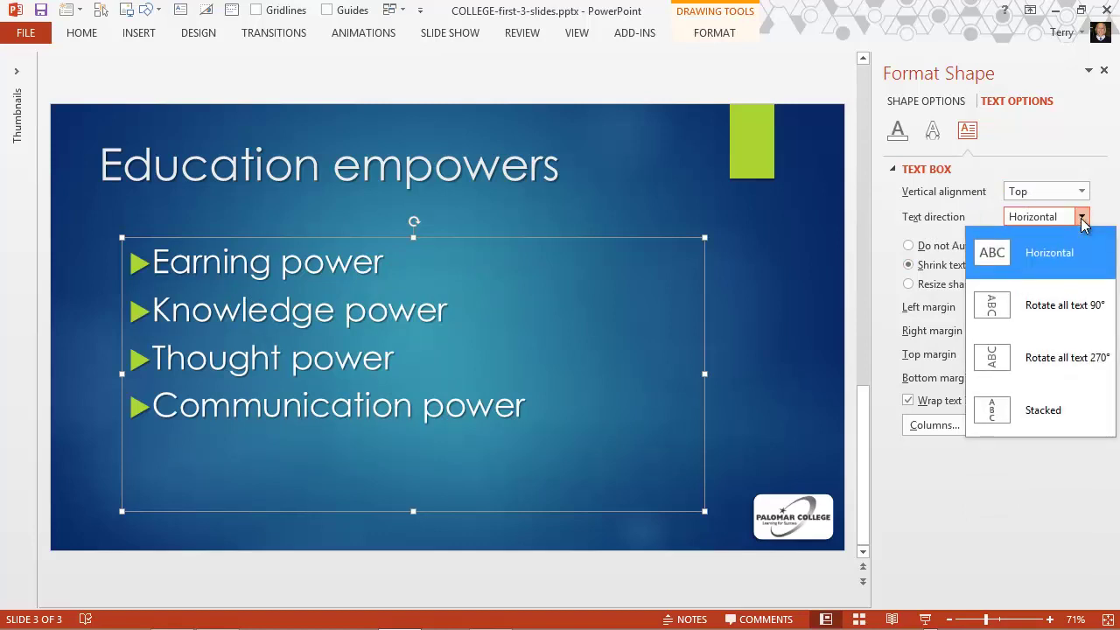
pyautogui.click(1066, 305)
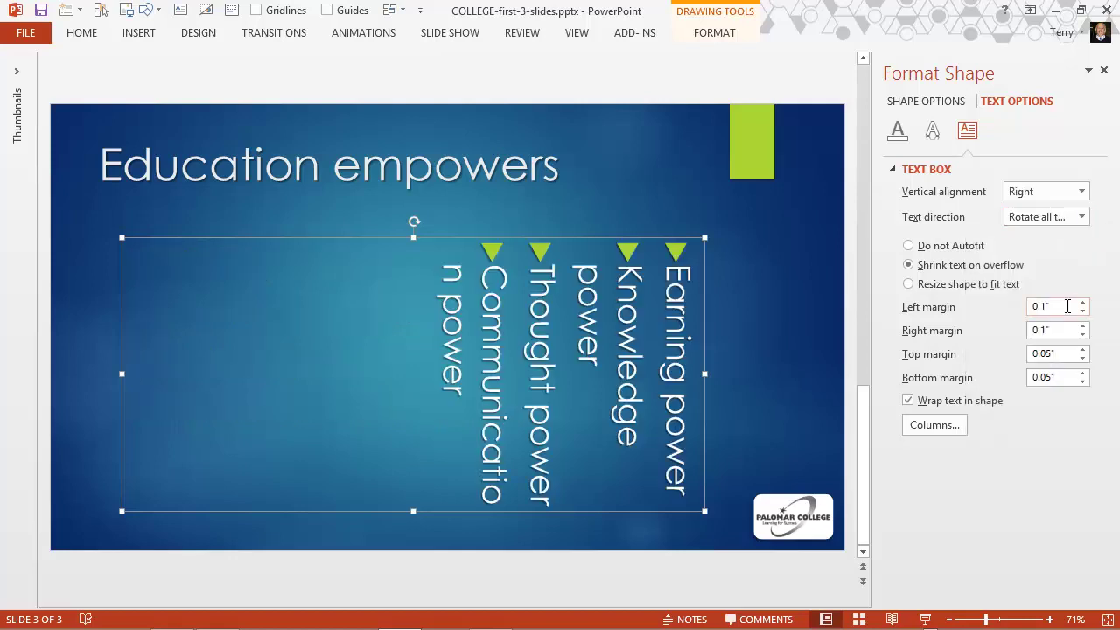
pyautogui.click(1083, 217)
pyautogui.click(1065, 356)
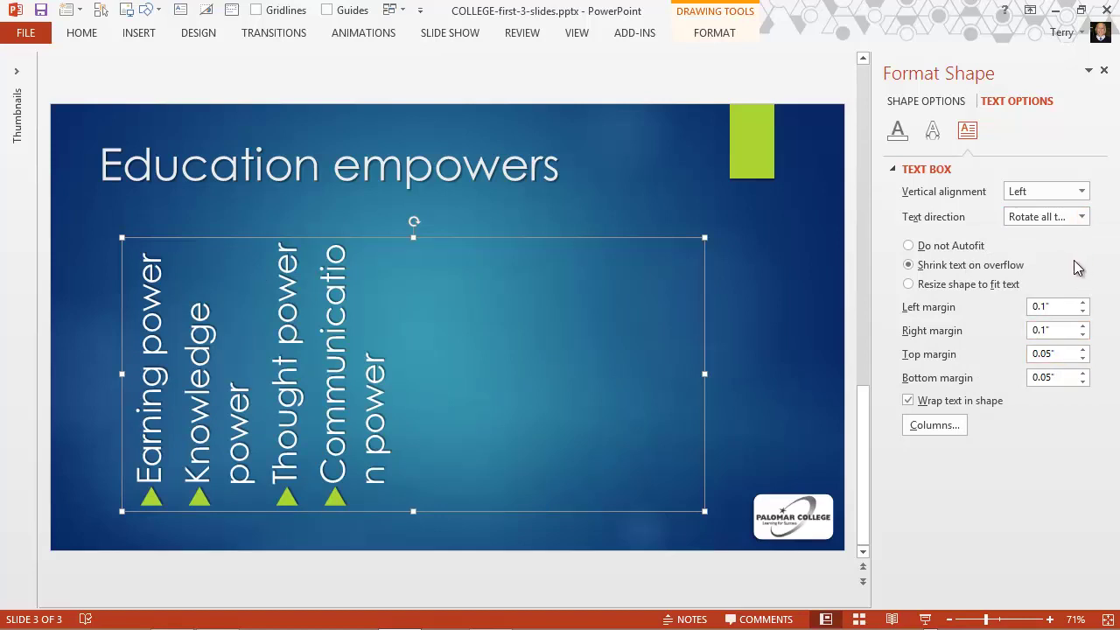
pyautogui.click(1083, 217)
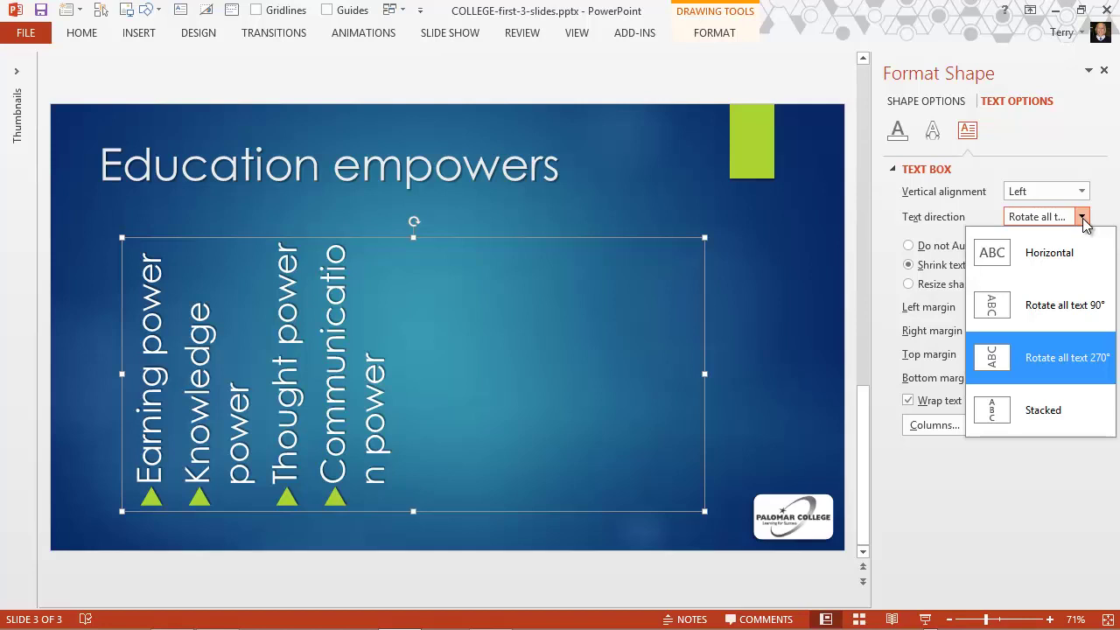
pyautogui.click(1065, 259)
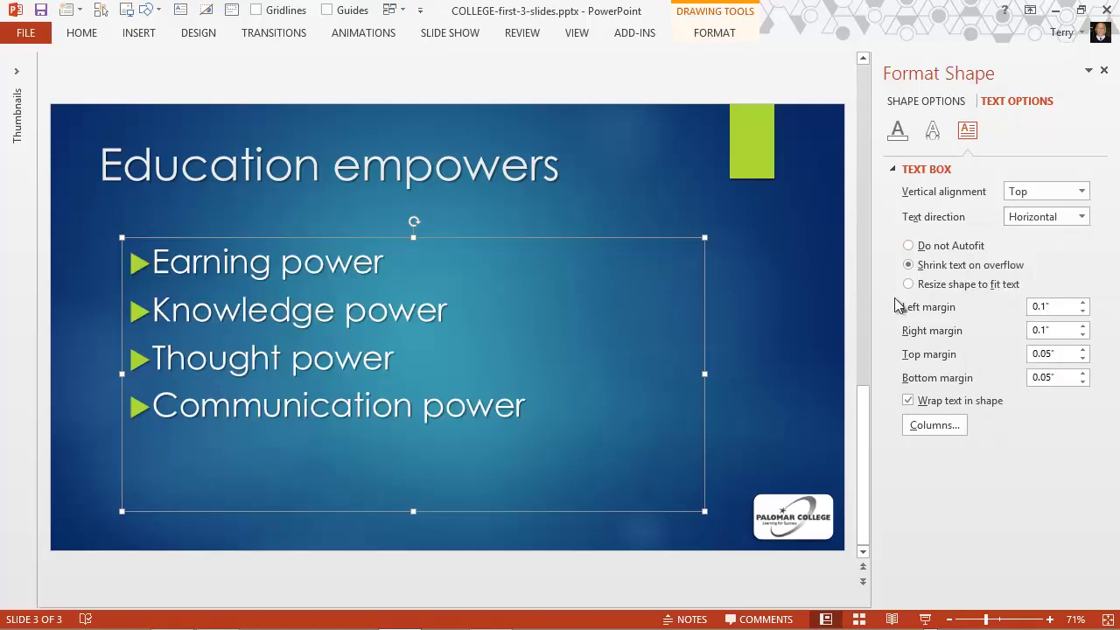
pyautogui.click(764, 375)
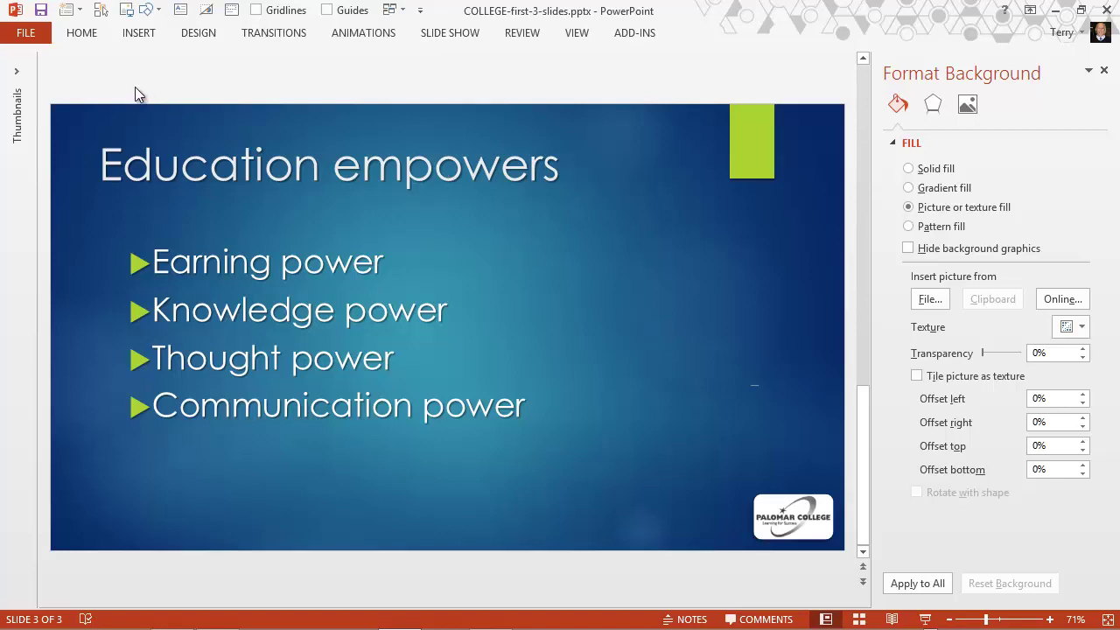
# Insert a new Blank-layout slide as slide 4
pyautogui.click(81, 33)
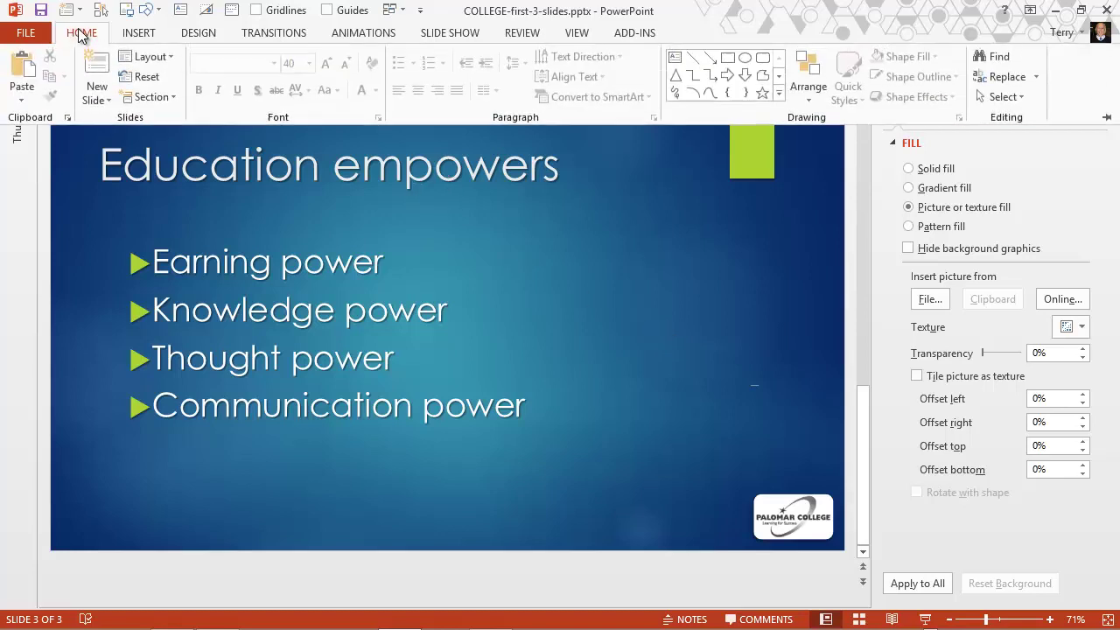
pyautogui.click(100, 98)
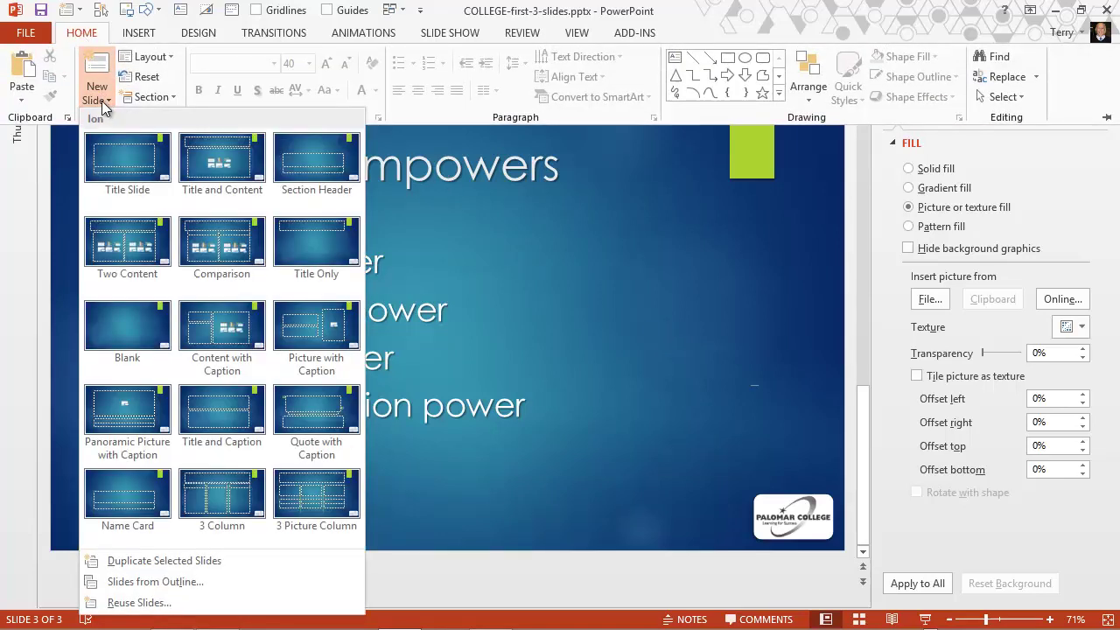
pyautogui.click(132, 335)
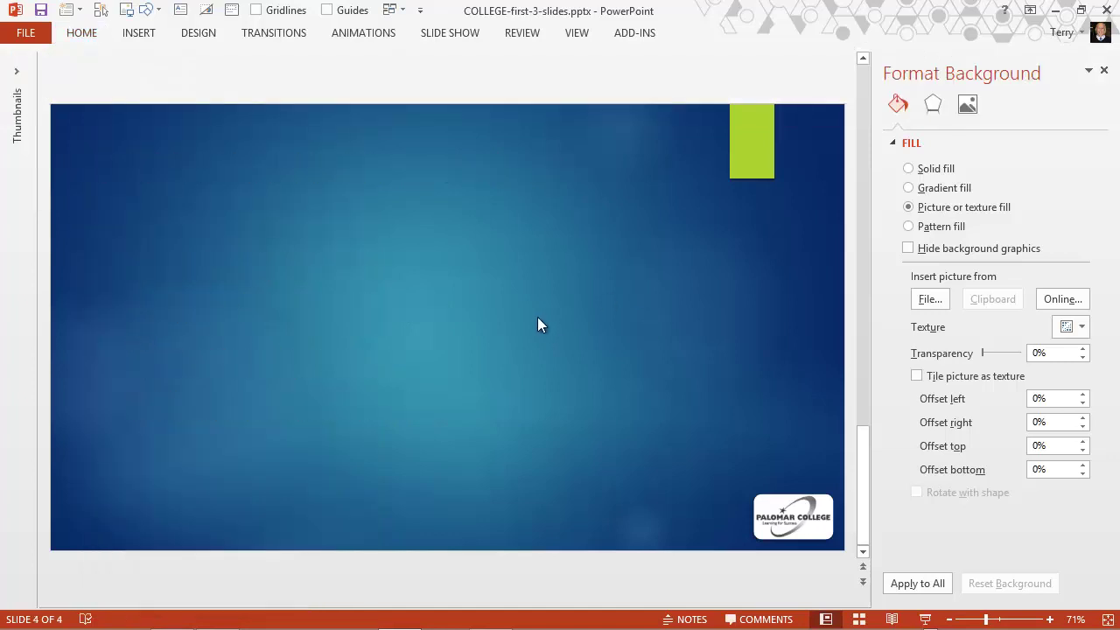
pyautogui.click(138, 35)
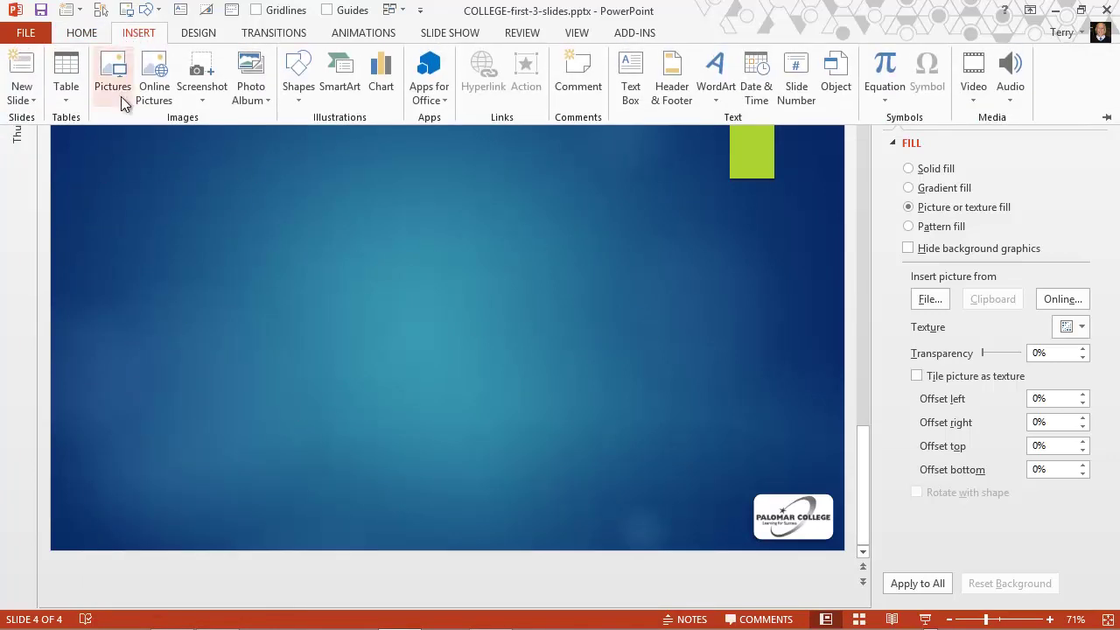
# Draw a rounded rectangle left of slide centre and type 'text' into it
pyautogui.click(299, 100)
pyautogui.click(379, 138)
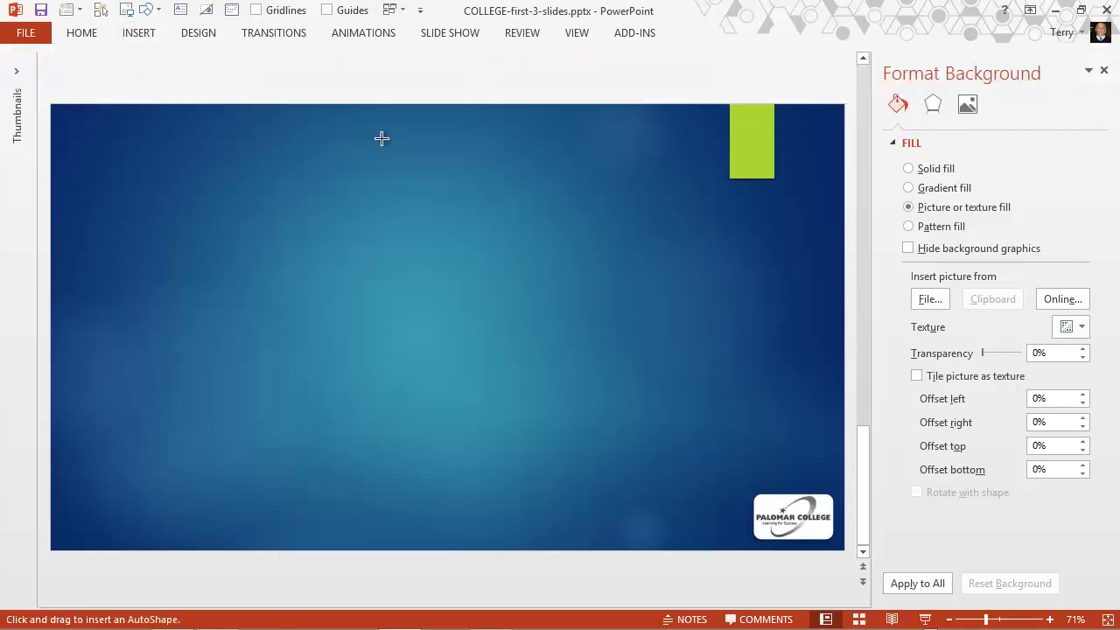
pyautogui.moveTo(277, 198)
pyautogui.mouseDown()
pyautogui.moveTo(411, 225)
pyautogui.moveTo(498, 272)
pyautogui.moveTo(485, 420)
pyautogui.moveTo(490, 410)
pyautogui.mouseUp()
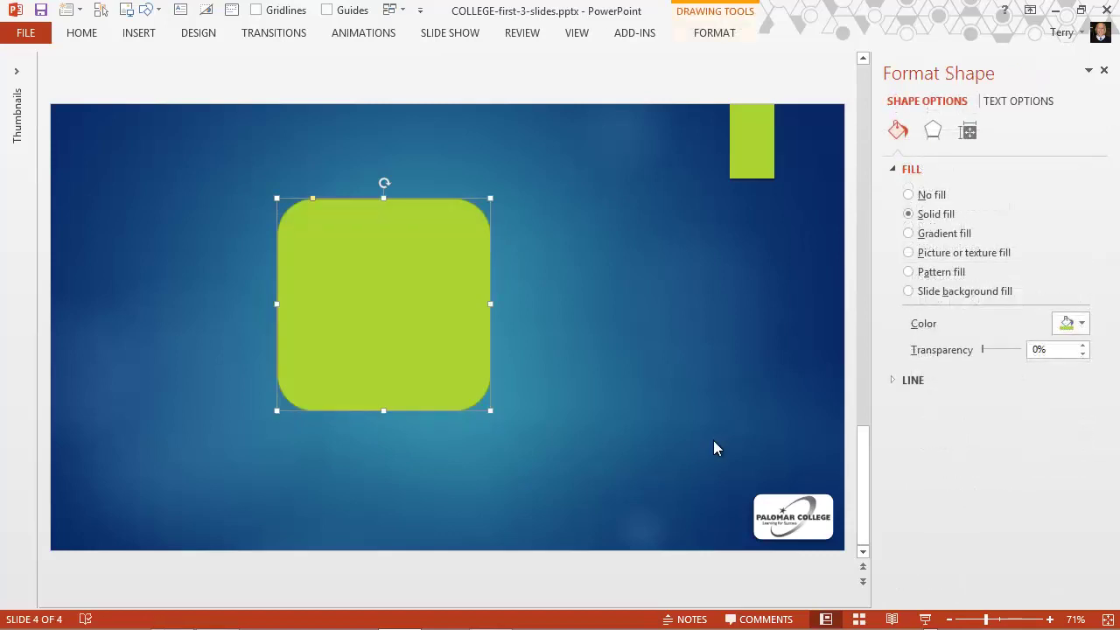
pyautogui.write('text')
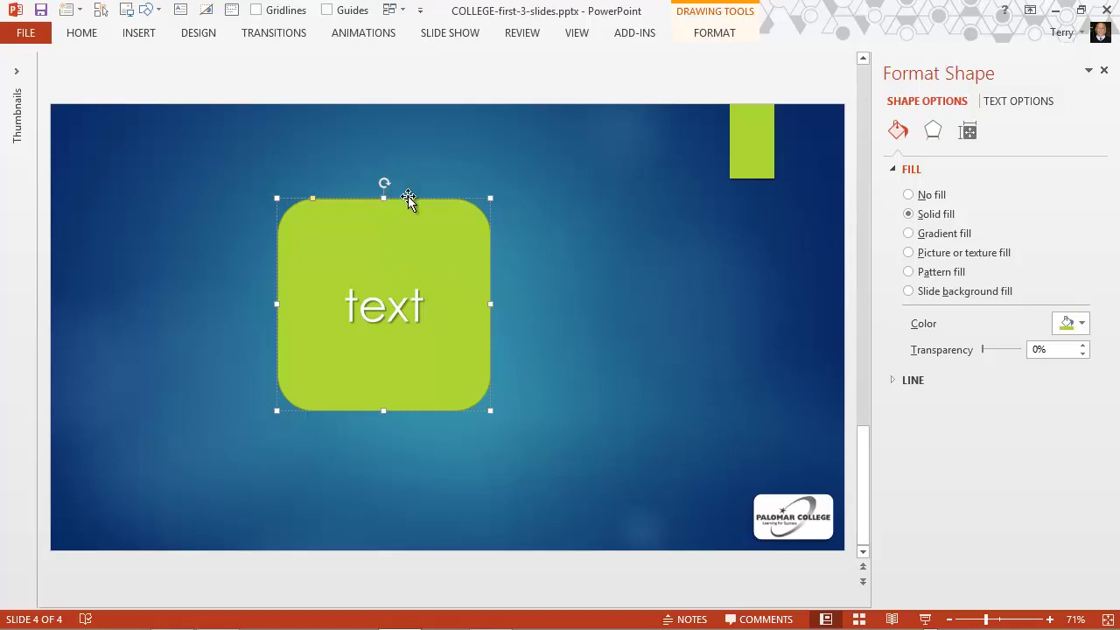
# Set the rectangle's text direction to Stacked
pyautogui.click(1035, 105)
pyautogui.click(969, 131)
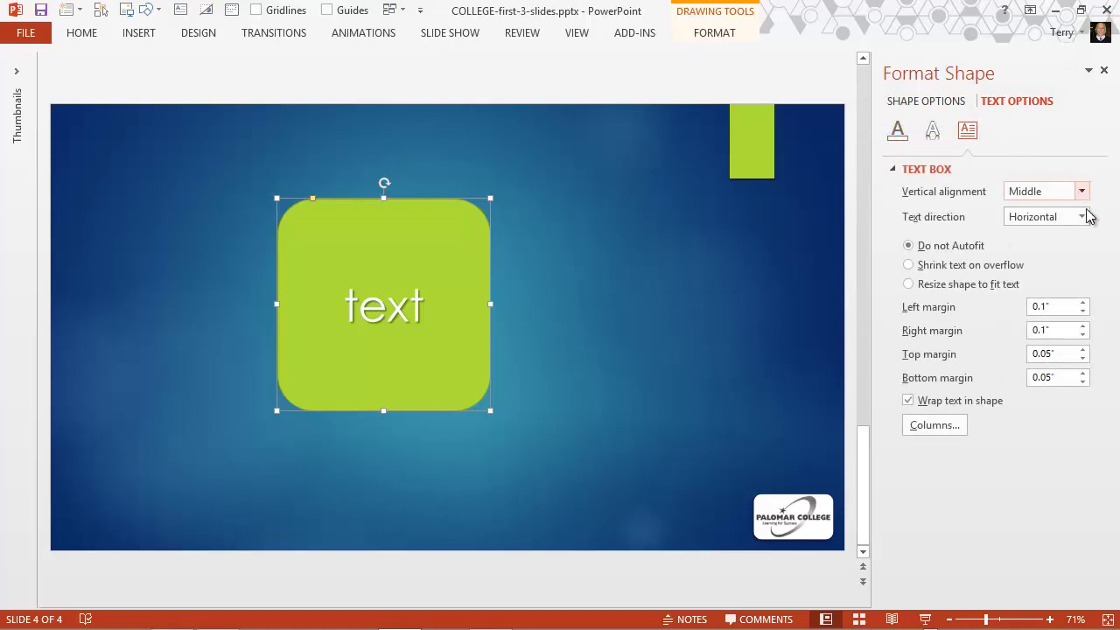
pyautogui.click(1083, 217)
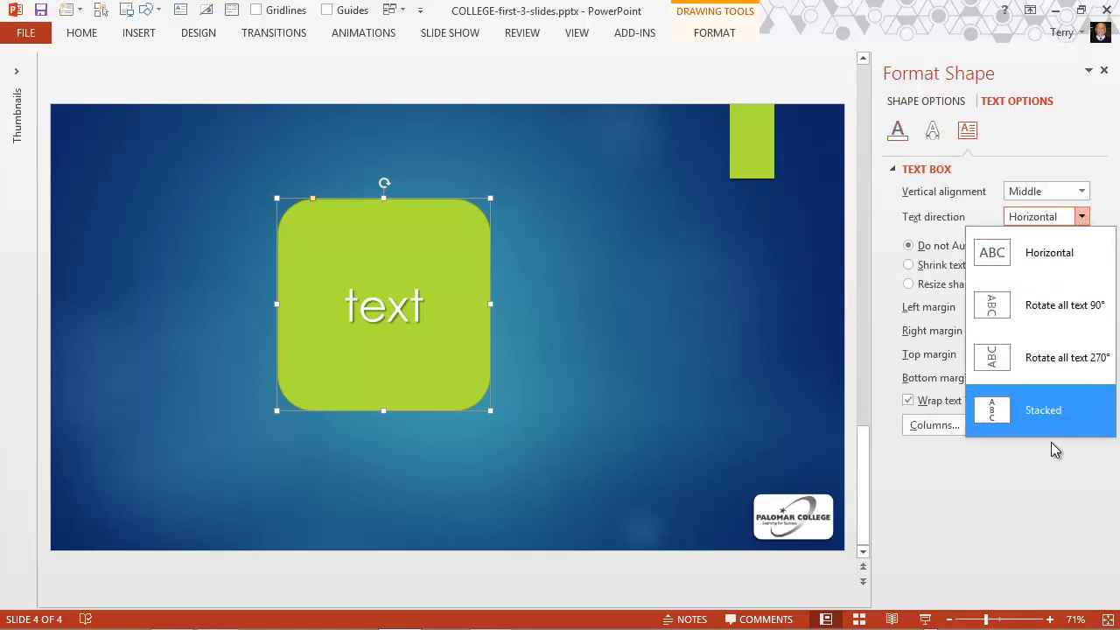
pyautogui.click(1054, 413)
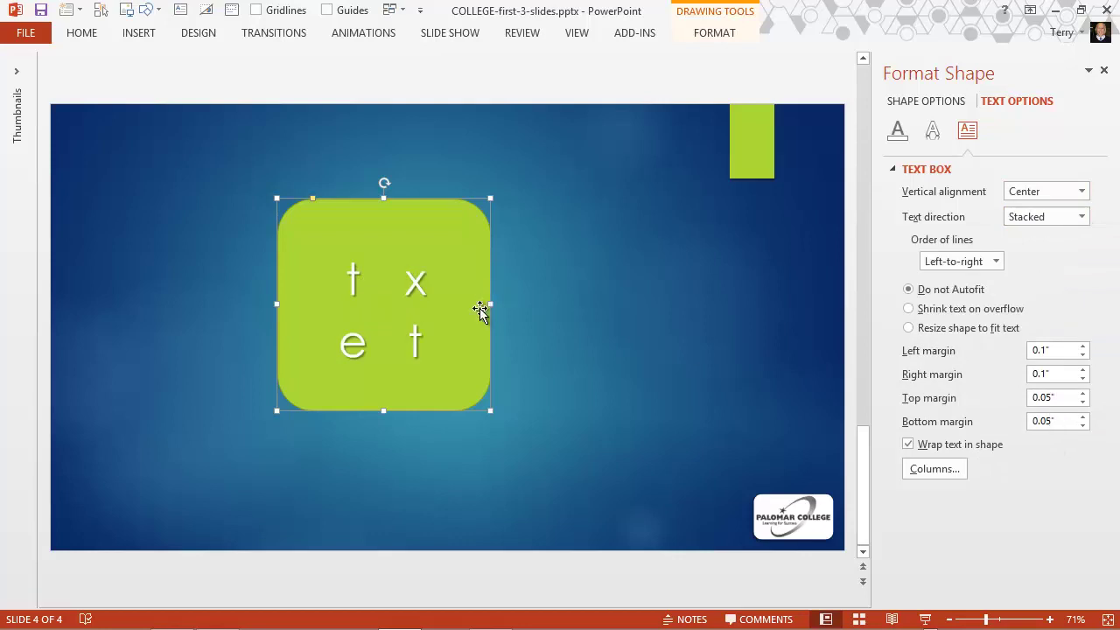
# Stretch the rectangle taller and return its text direction to Horizontal
pyautogui.moveTo(383, 411); pyautogui.dragTo(383, 526)
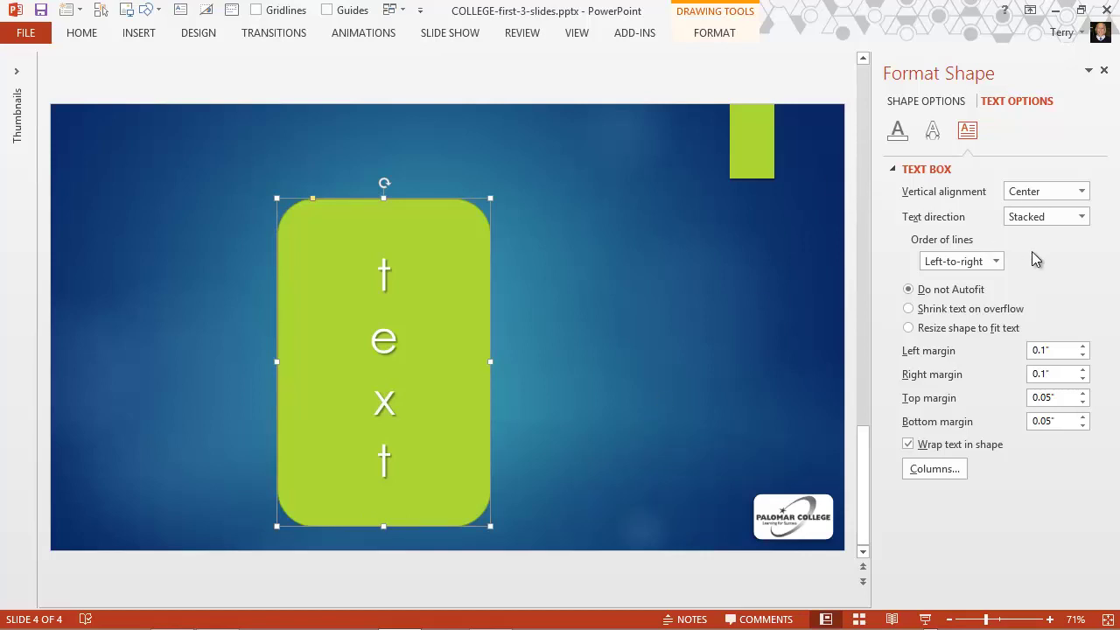
pyautogui.click(1083, 217)
pyautogui.click(1067, 252)
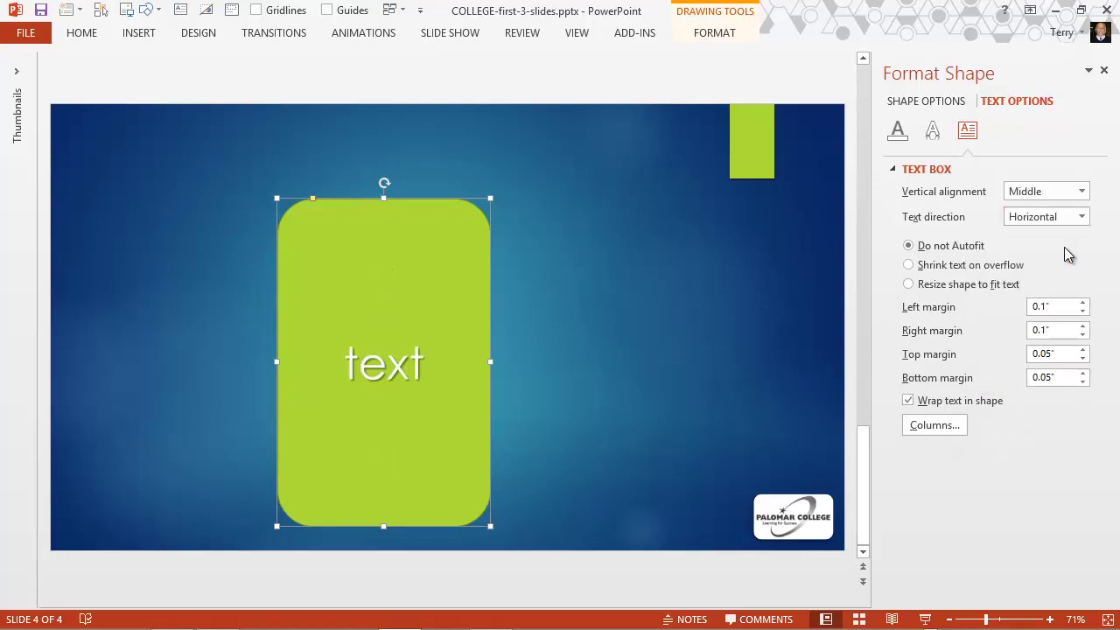